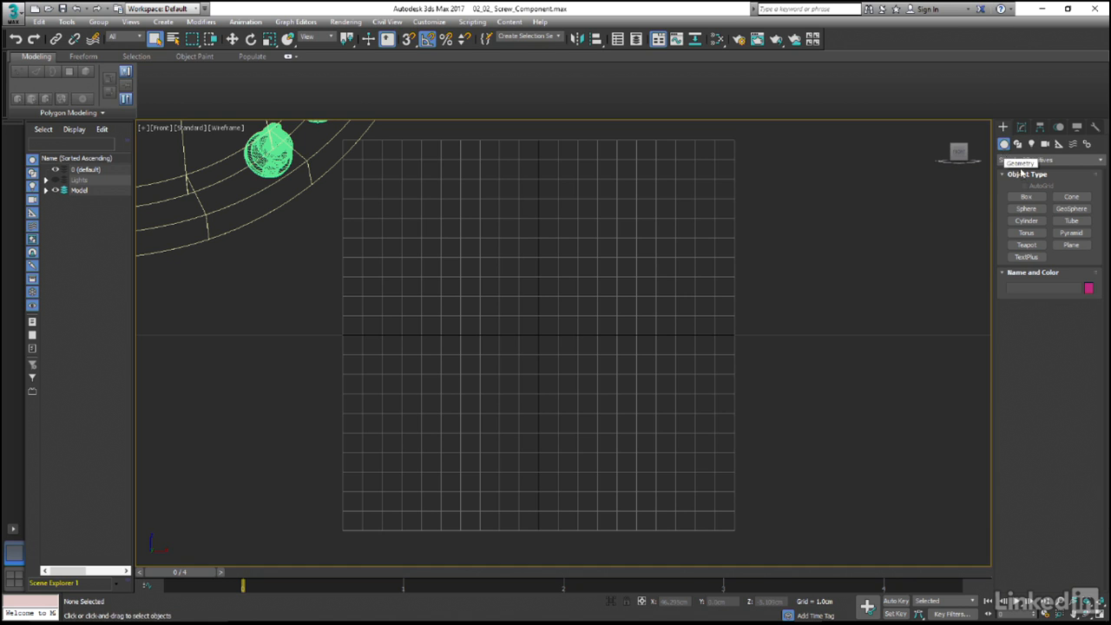
Step: Enable snapping to grid points and draw a plane 7 cm wide and 1 cm long on the grid in the Front view
{"action": "left_click", "coordinate": [1072, 246]}
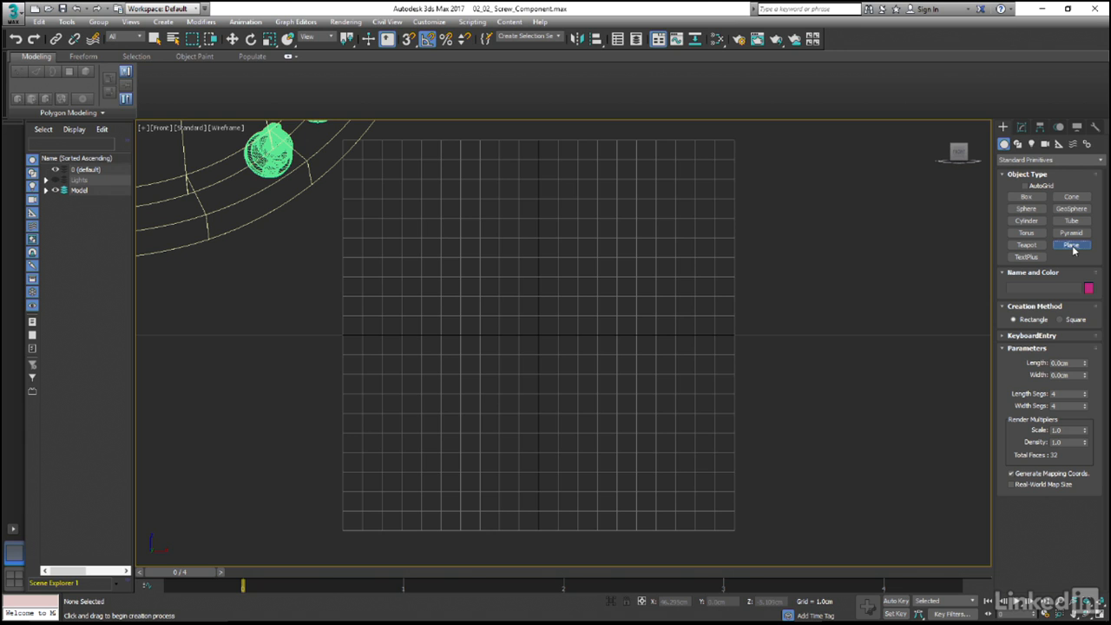
{"action": "right_click", "coordinate": [760, 291], "text": "shift"}
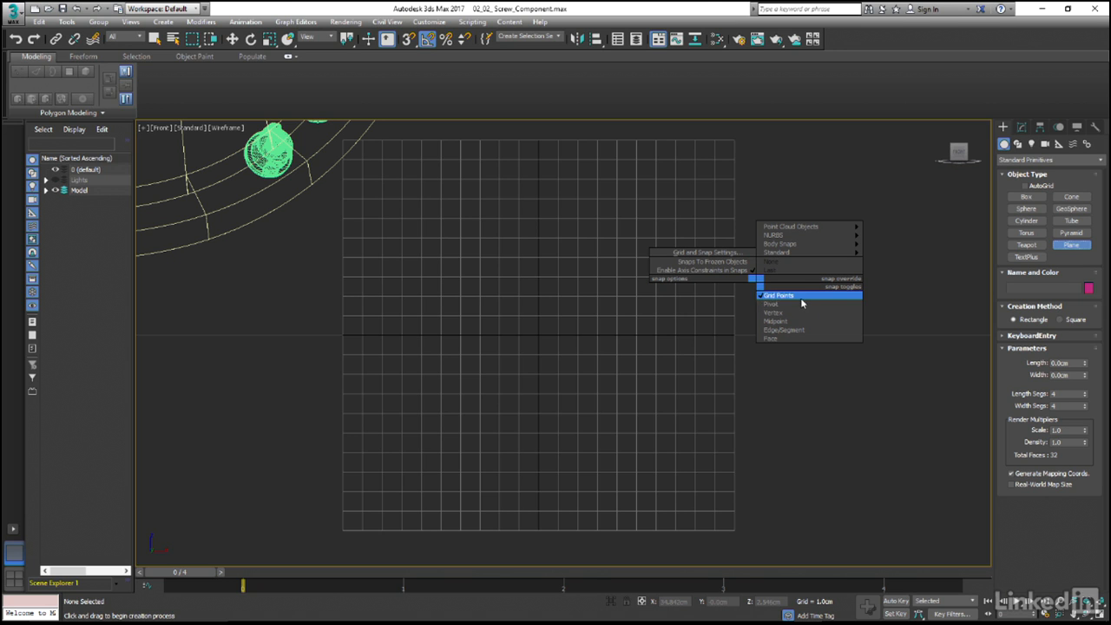
{"action": "left_click", "coordinate": [743, 297]}
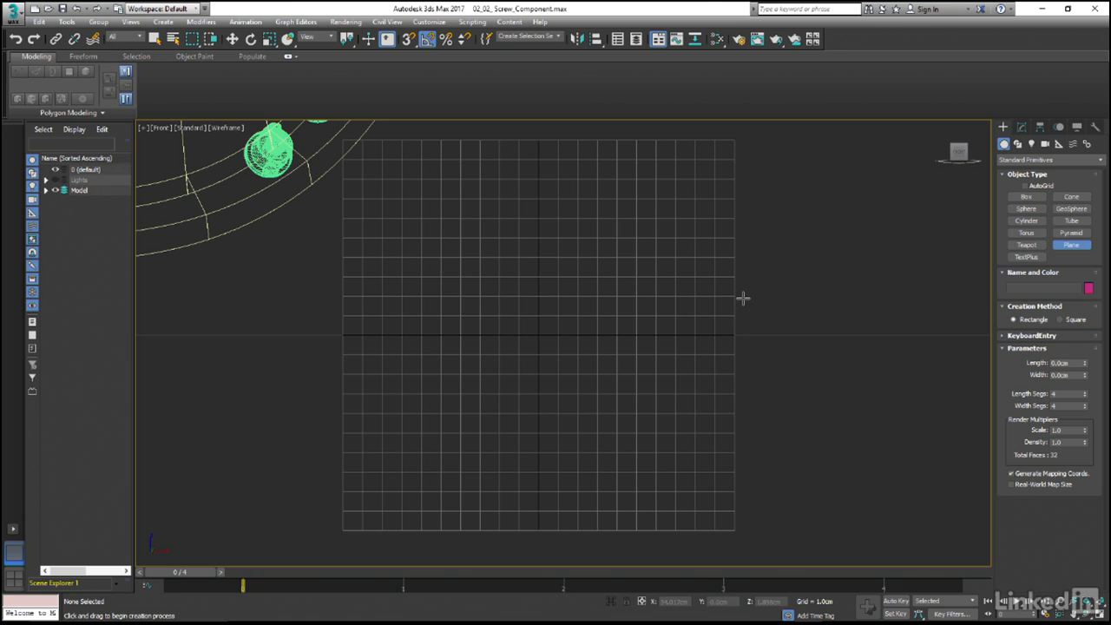
{"action": "key", "text": "s"}
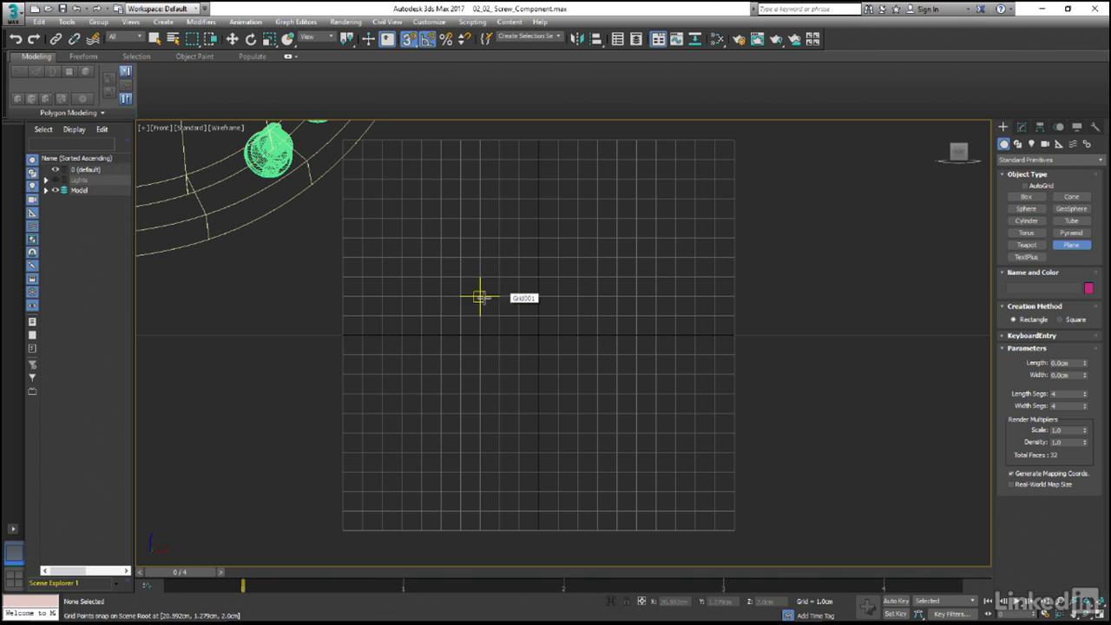
{"action": "left_click_drag", "start_coordinate": [479, 298], "coordinate": [615, 314]}
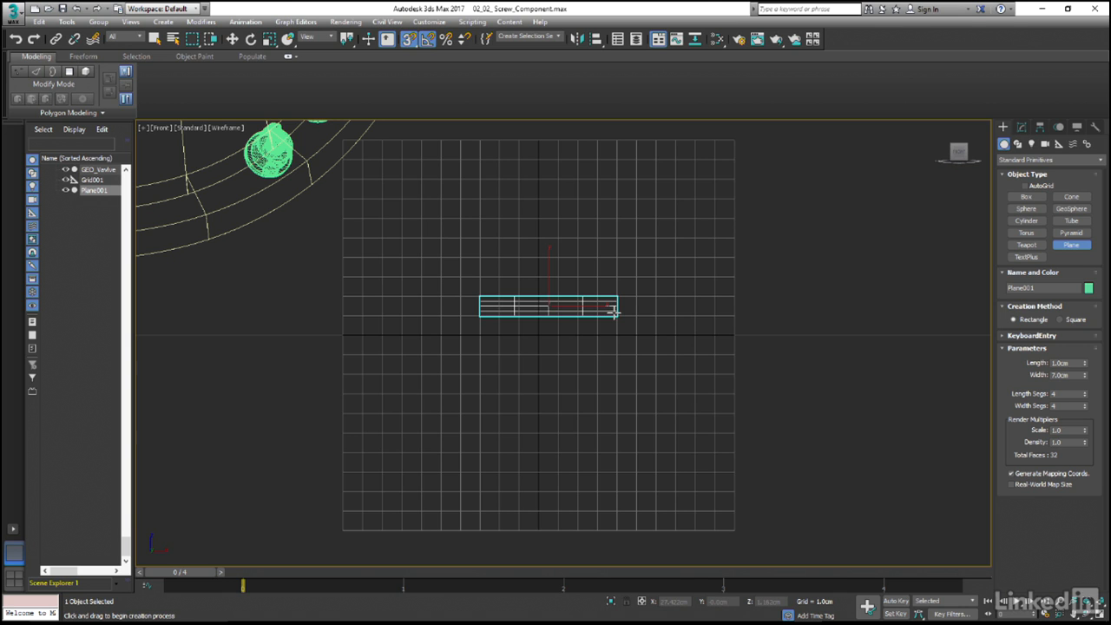
{"action": "right_click", "coordinate": [614, 315]}
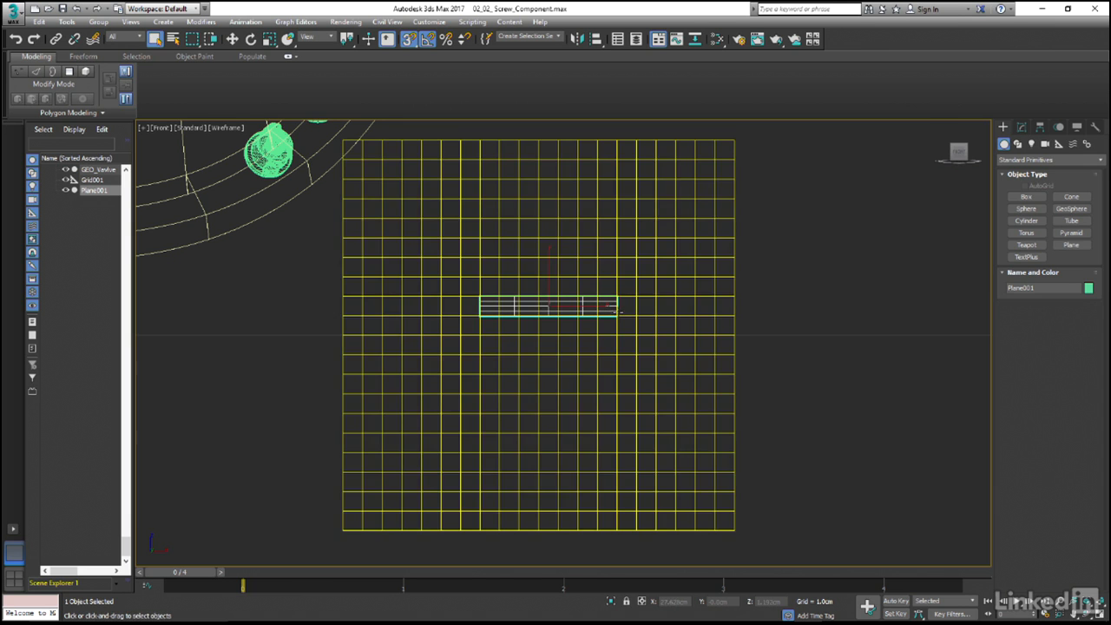
Step: Set the plane's length and width segments to 1 and convert it to Editable Poly
{"action": "left_click", "coordinate": [1021, 127]}
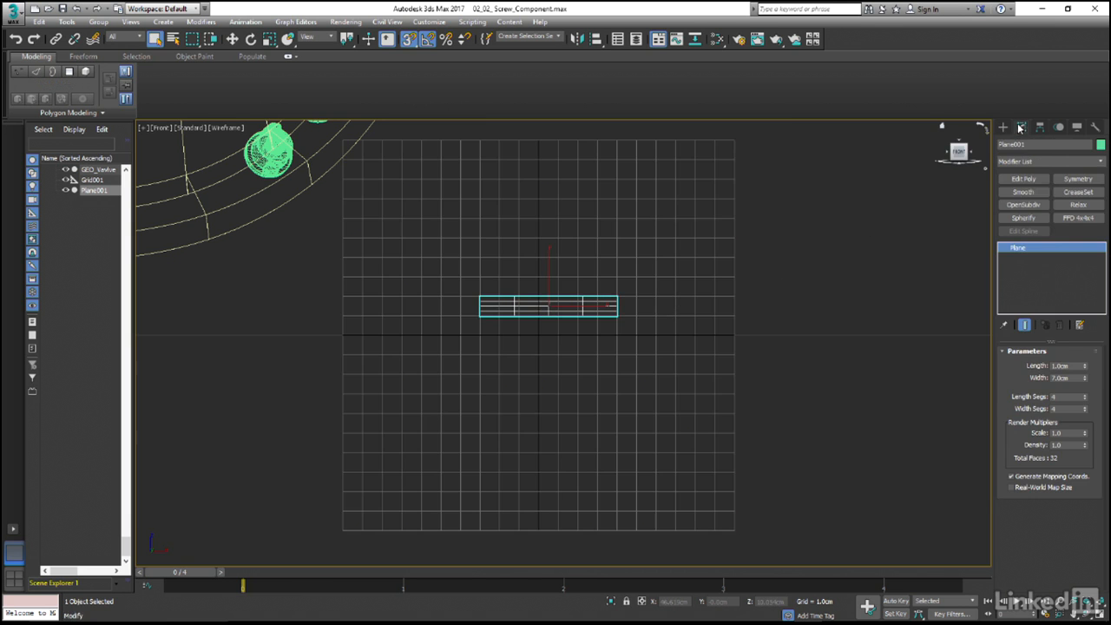
{"action": "right_click", "coordinate": [1085, 399]}
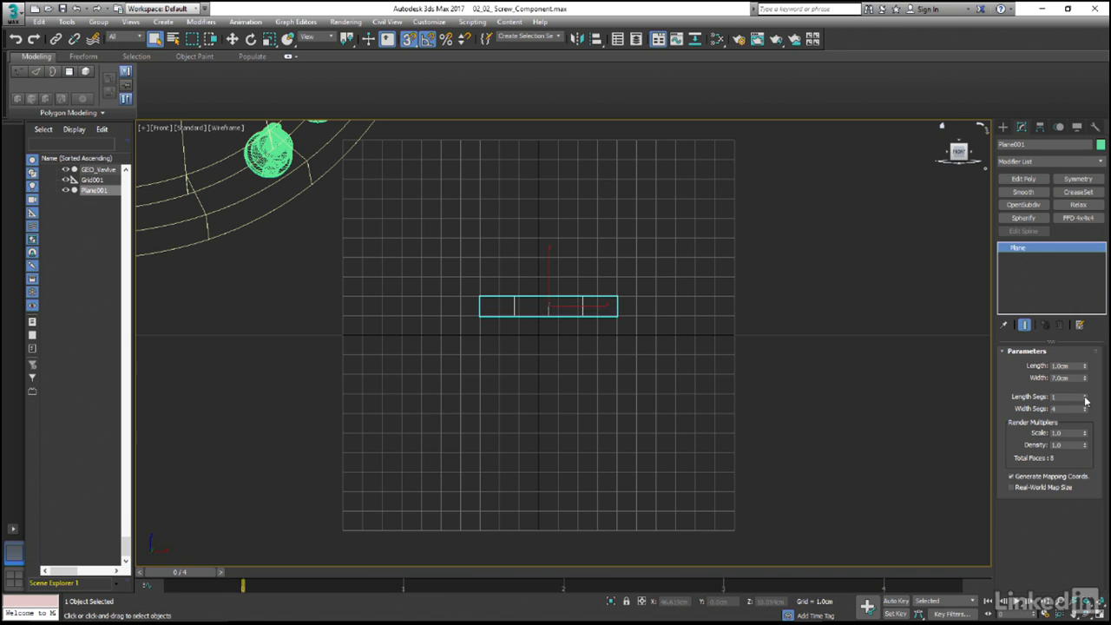
{"action": "right_click", "coordinate": [1085, 409]}
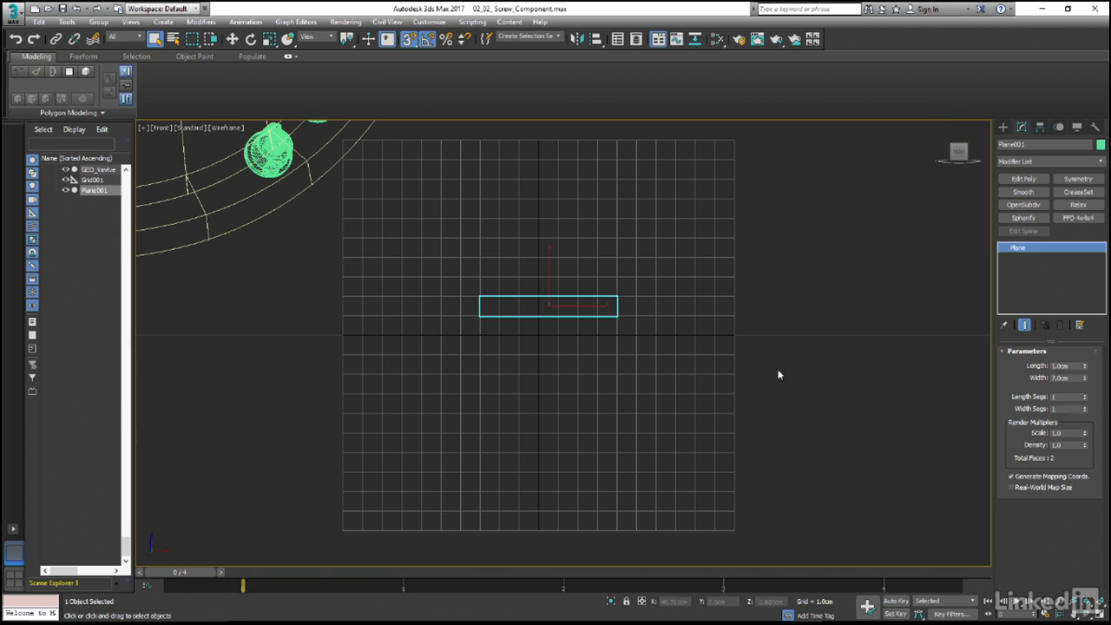
{"action": "right_click", "coordinate": [605, 309]}
{"action": "mouse_move", "coordinate": [647, 421]}
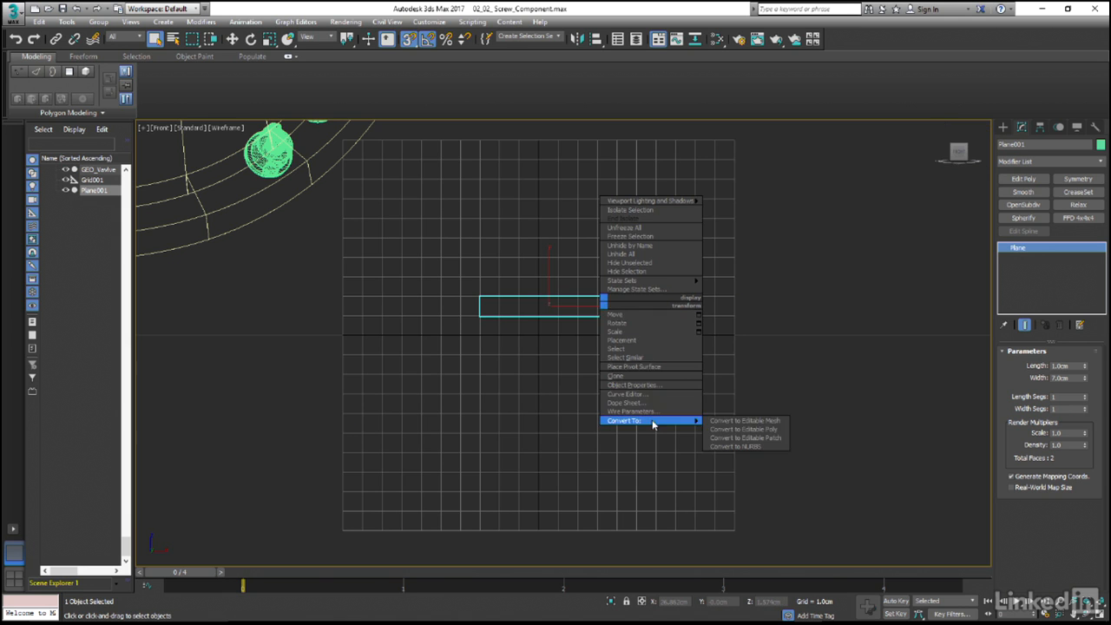
{"action": "left_click", "coordinate": [739, 430]}
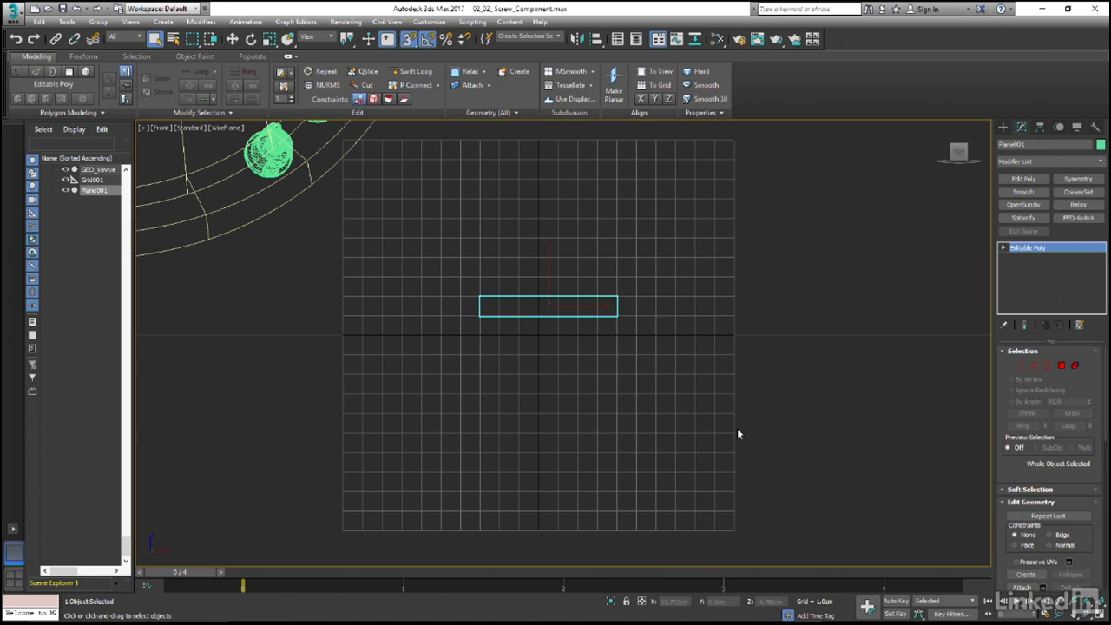
Step: Move the two vertices at the plane's right end up exactly one grid unit using grid point snapping, slanting the strip
{"action": "left_click", "coordinate": [20, 72]}
{"action": "left_click_drag", "start_coordinate": [585, 278], "coordinate": [657, 350]}
{"action": "scroll", "coordinate": [651, 304], "scroll_direction": "up", "scroll_amount": 3}
{"action": "scroll", "coordinate": [620, 304], "scroll_direction": "up", "scroll_amount": 2}
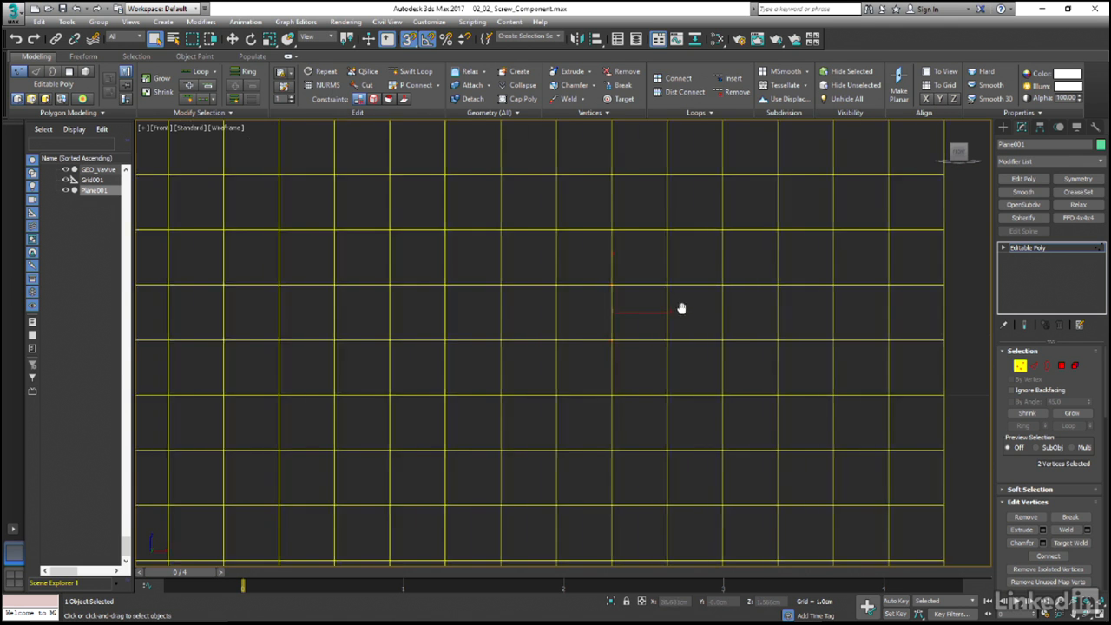
{"action": "key", "text": "w"}
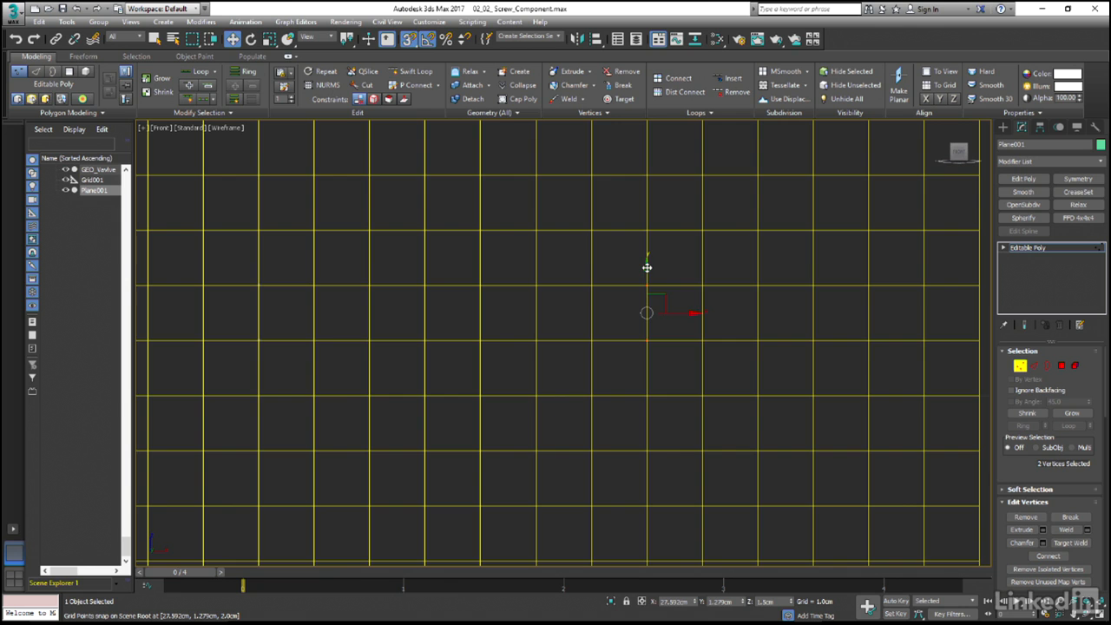
{"action": "middle_click_drag", "start_coordinate": [619, 318], "coordinate": [625, 311]}
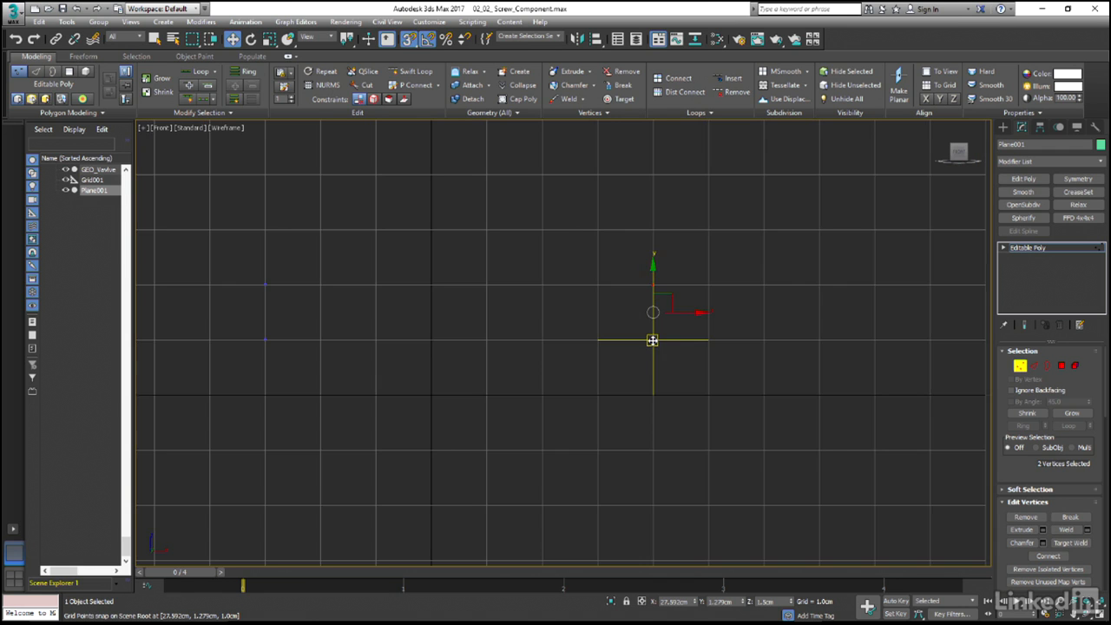
{"action": "left_click_drag", "start_coordinate": [652, 340], "coordinate": [652, 286]}
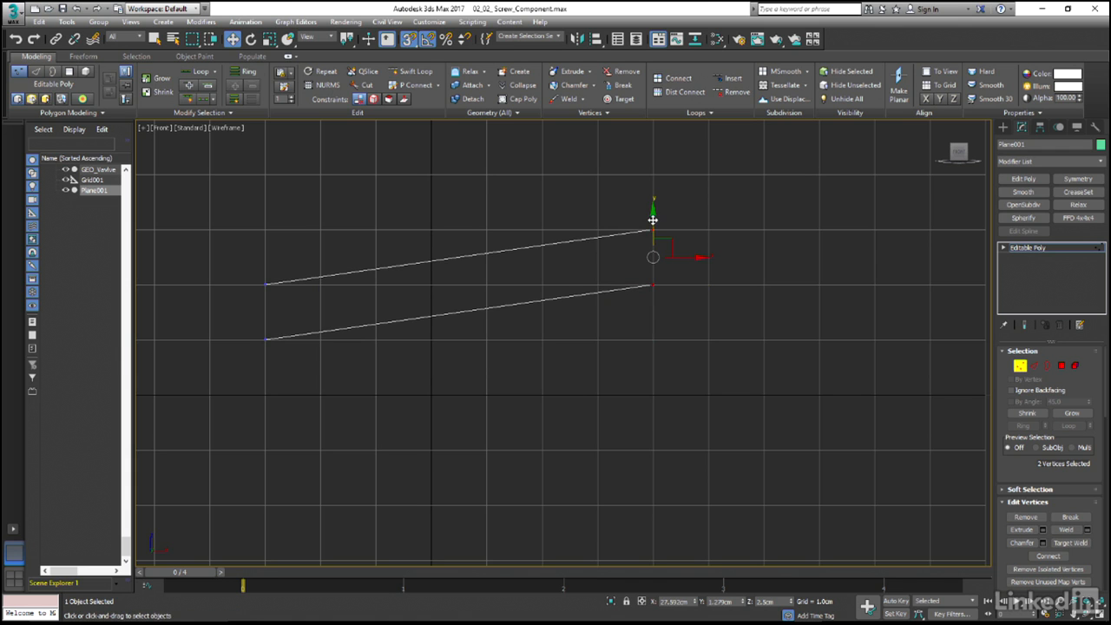
{"action": "left_click_drag", "start_coordinate": [653, 219], "coordinate": [654, 285]}
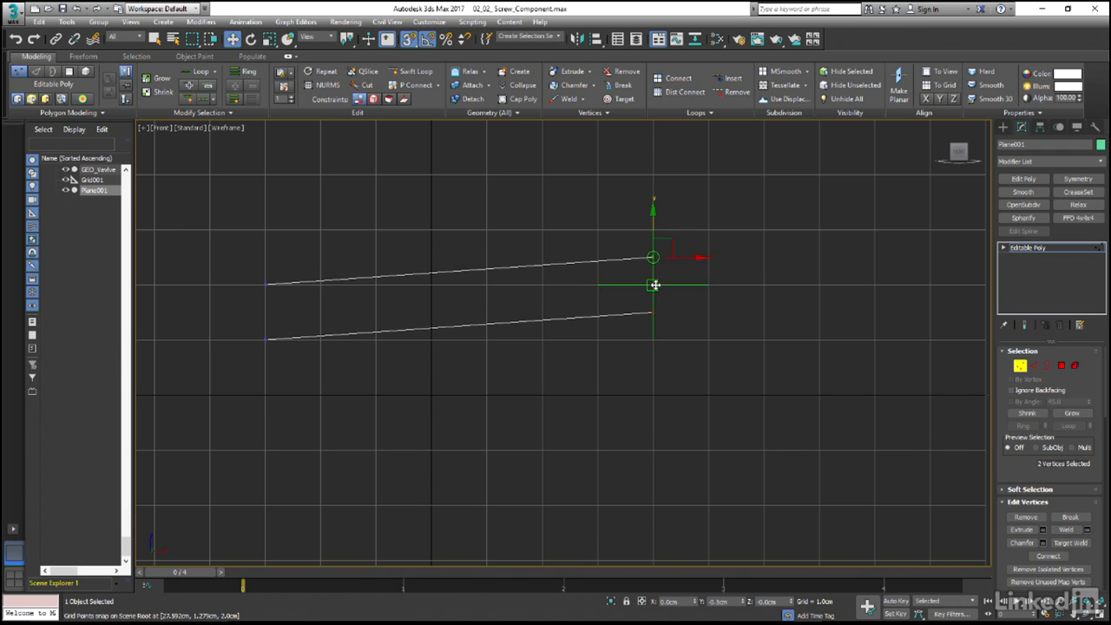
{"action": "left_click_drag", "start_coordinate": [654, 285], "coordinate": [654, 285]}
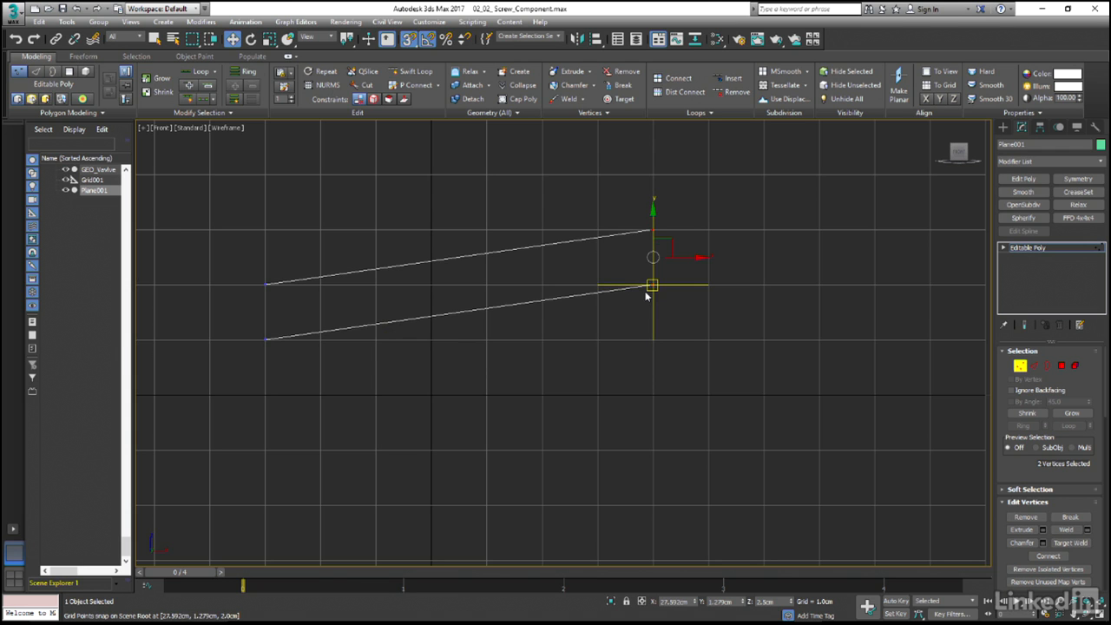
Step: Activate the home grid and delete the custom grid helper object
{"action": "type", "text": "xac"}
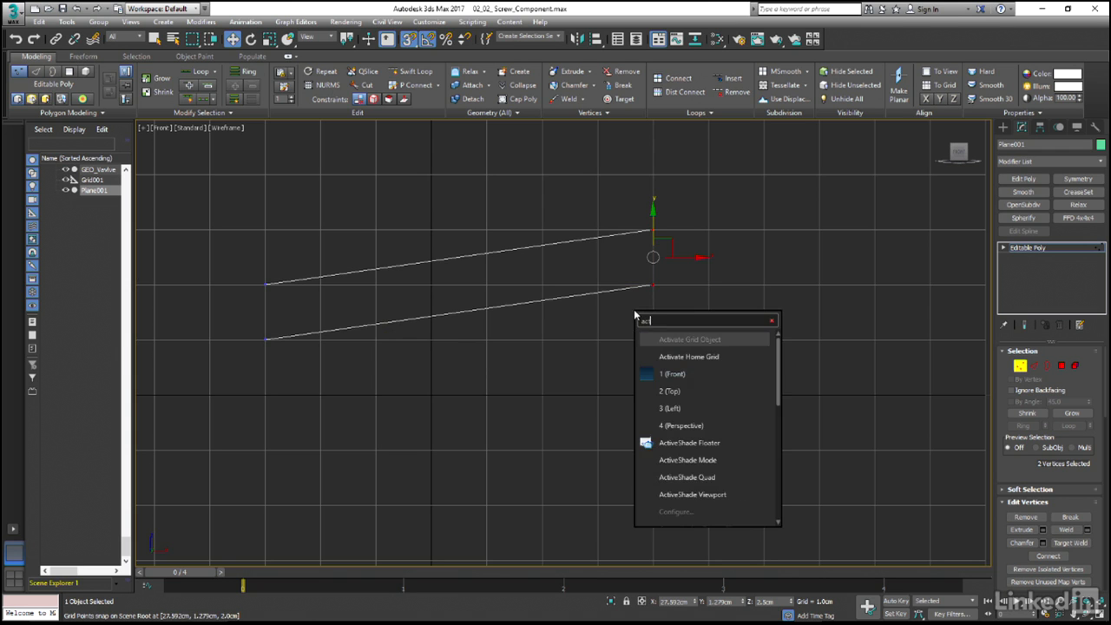
{"action": "left_click", "coordinate": [675, 352]}
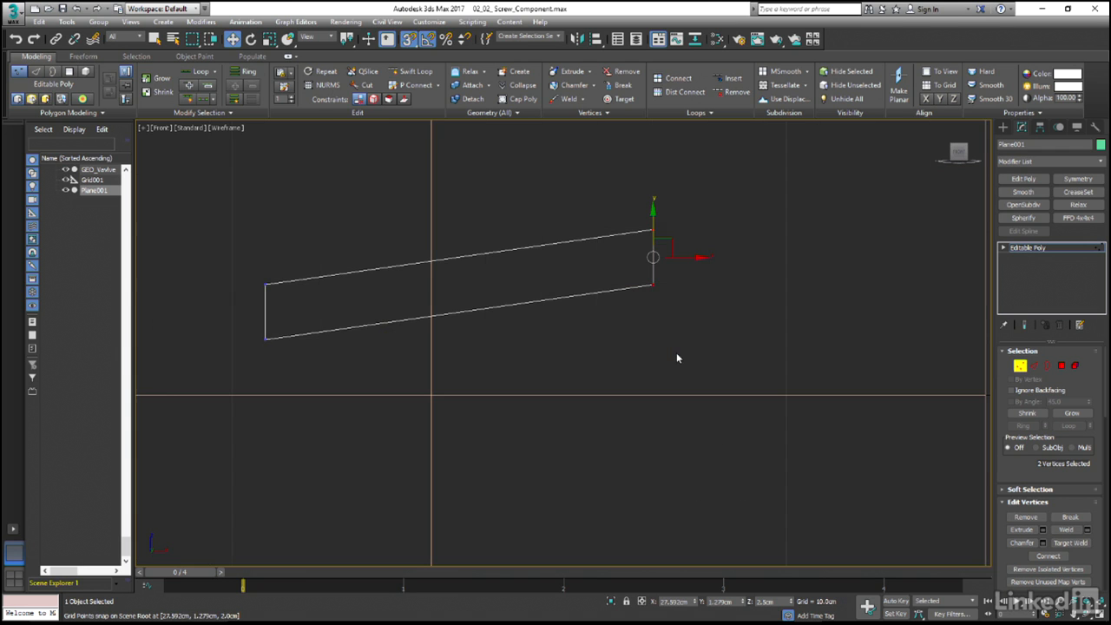
{"action": "left_click", "coordinate": [1020, 366]}
{"action": "left_click_drag", "start_coordinate": [818, 443], "coordinate": [807, 439]}
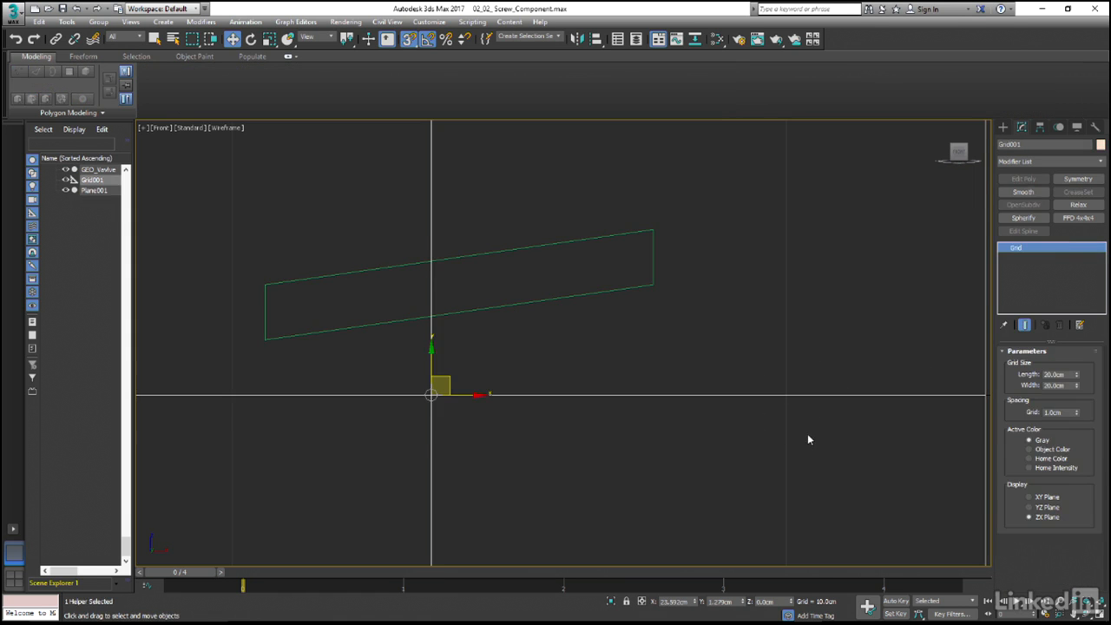
{"action": "key", "text": "Delete"}
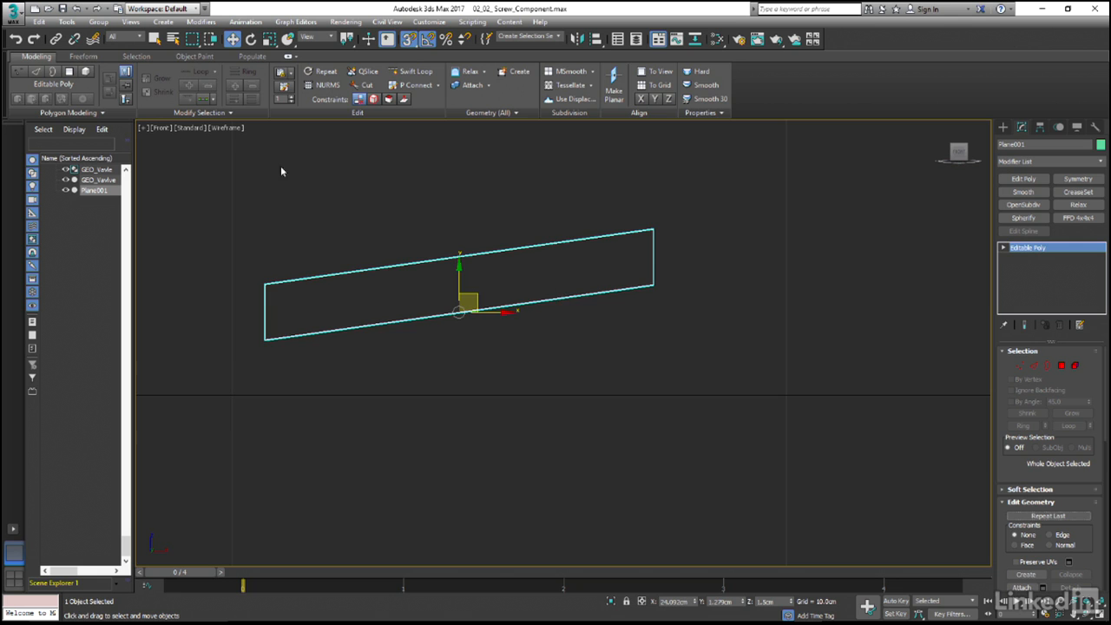
Step: Connect the strip's upper and lower long edges with 6 evenly spaced segments
{"action": "left_click", "coordinate": [35, 72]}
{"action": "left_click_drag", "start_coordinate": [437, 211], "coordinate": [461, 318]}
{"action": "left_click_drag", "start_coordinate": [482, 371], "coordinate": [481, 370]}
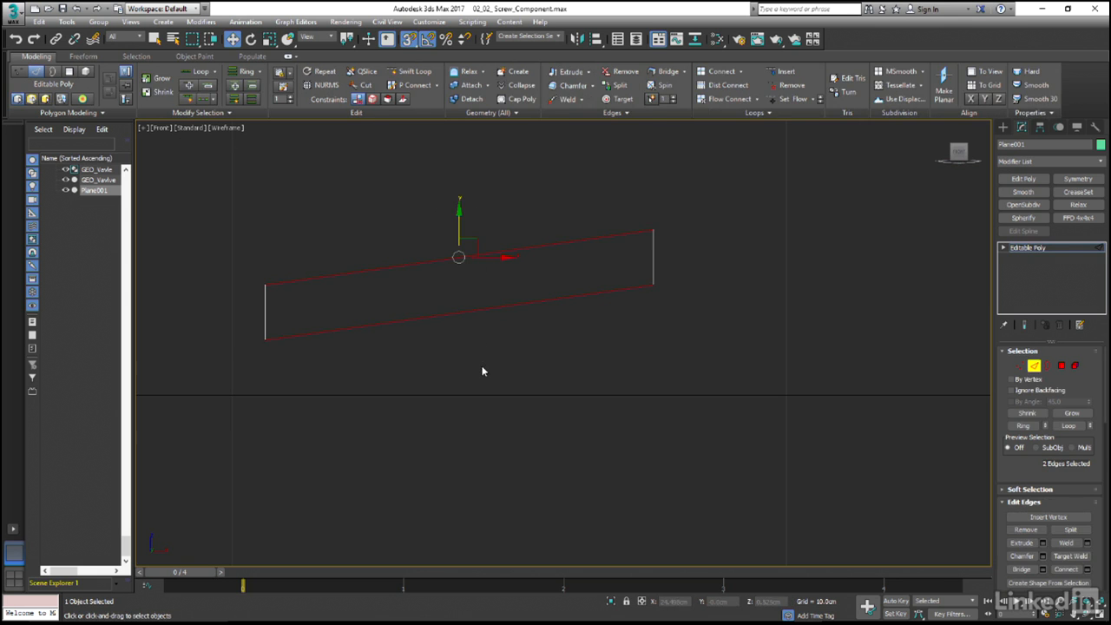
{"action": "left_click", "coordinate": [725, 75]}
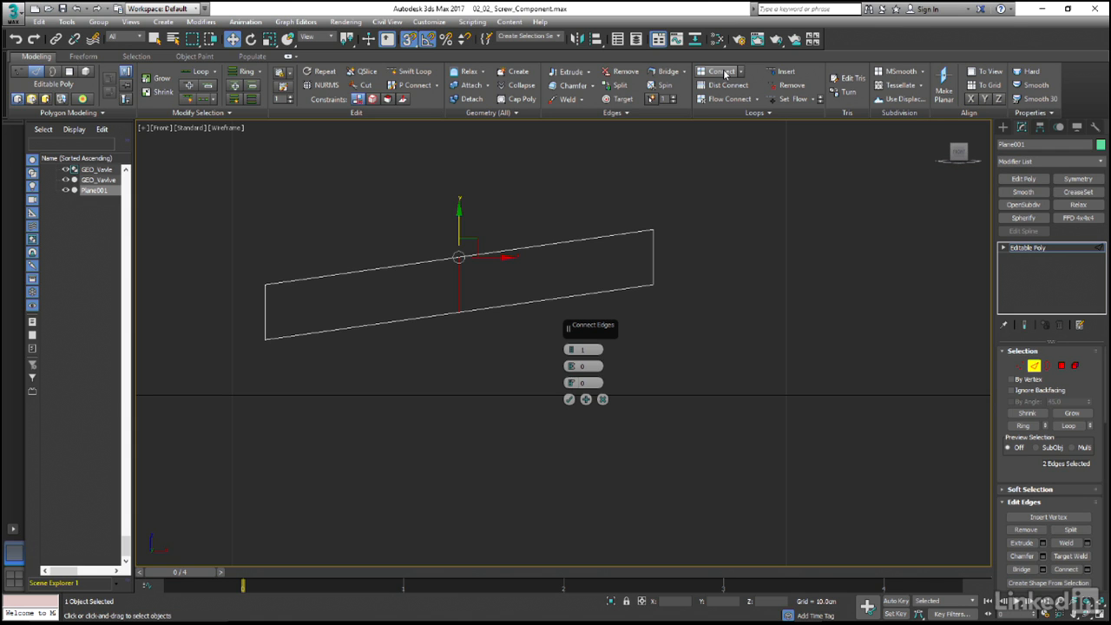
{"action": "left_click", "coordinate": [571, 347]}
{"action": "left_click", "coordinate": [571, 347]}
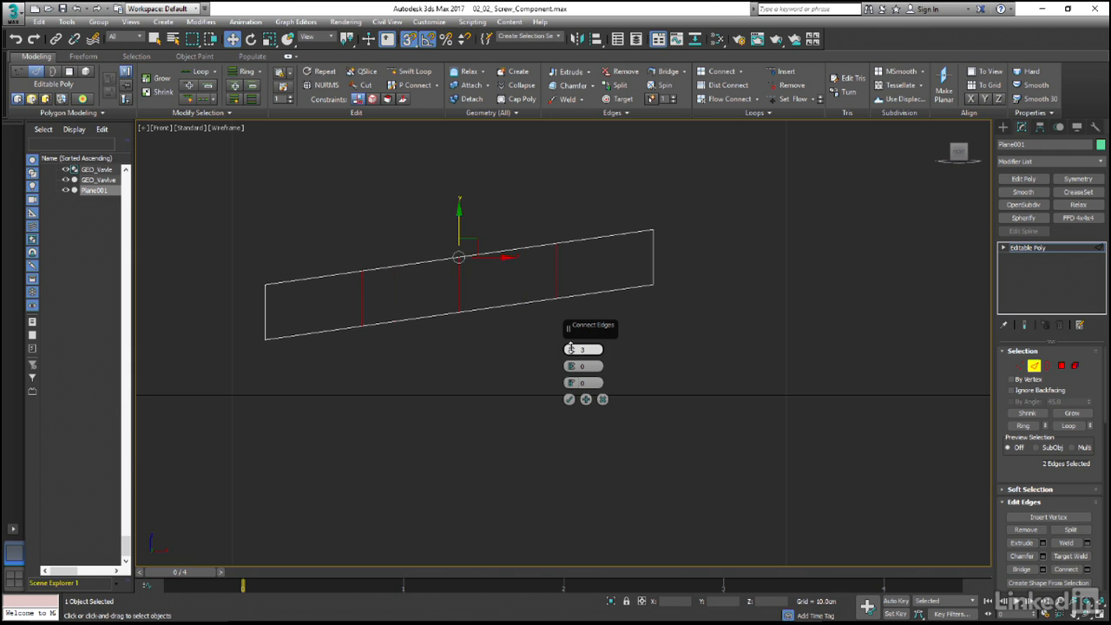
{"action": "left_click", "coordinate": [570, 348]}
{"action": "left_click", "coordinate": [570, 348]}
{"action": "left_click", "coordinate": [570, 348]}
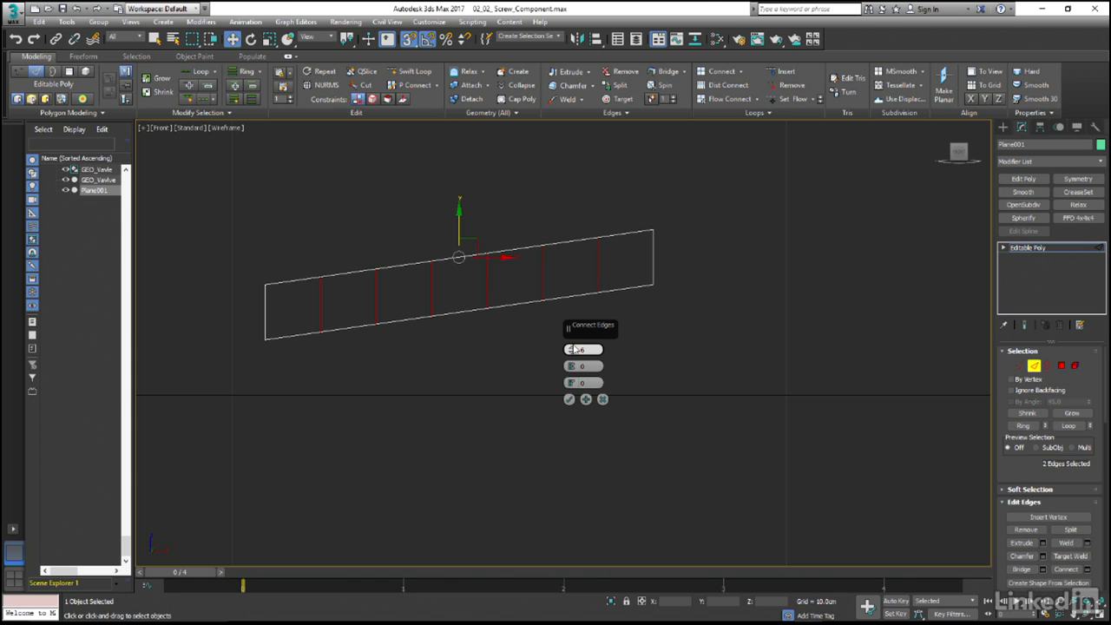
{"action": "left_click", "coordinate": [569, 399]}
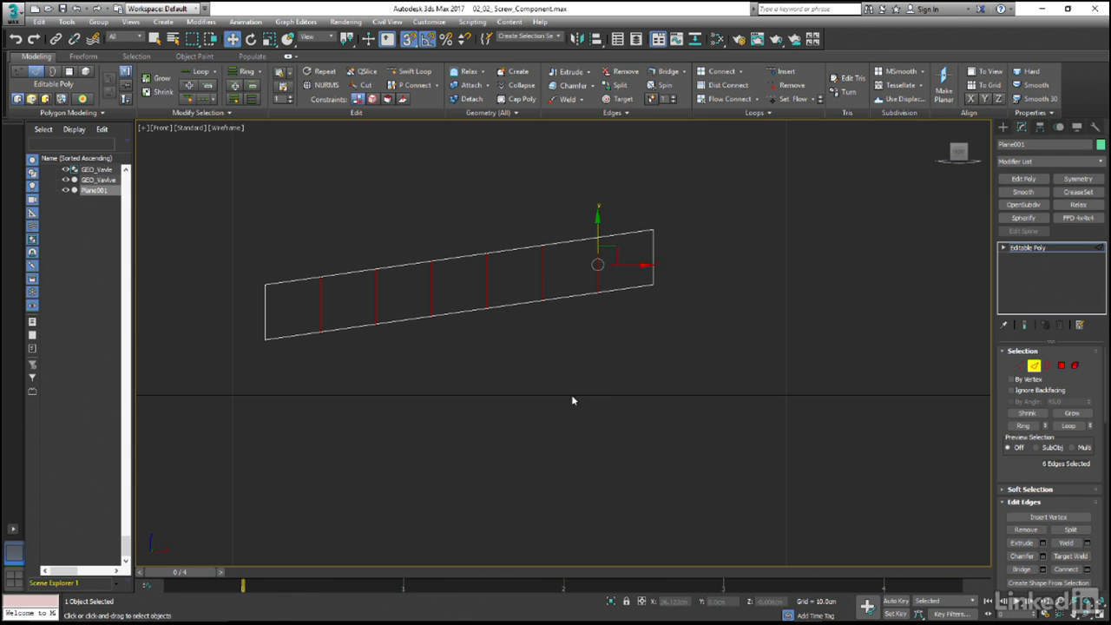
Step: Add a Bend modifier to the whole strip with an angle of 360 around the X axis
{"action": "key", "text": "alt+w"}
{"action": "key", "text": "z"}
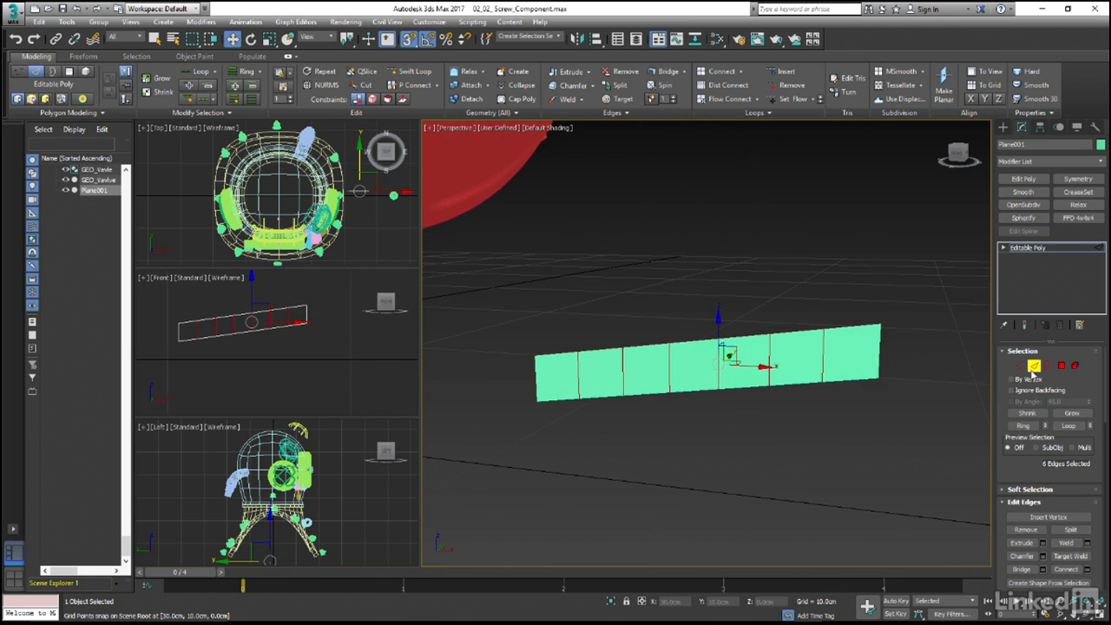
{"action": "left_click", "coordinate": [1033, 367]}
{"action": "left_click", "coordinate": [1100, 161]}
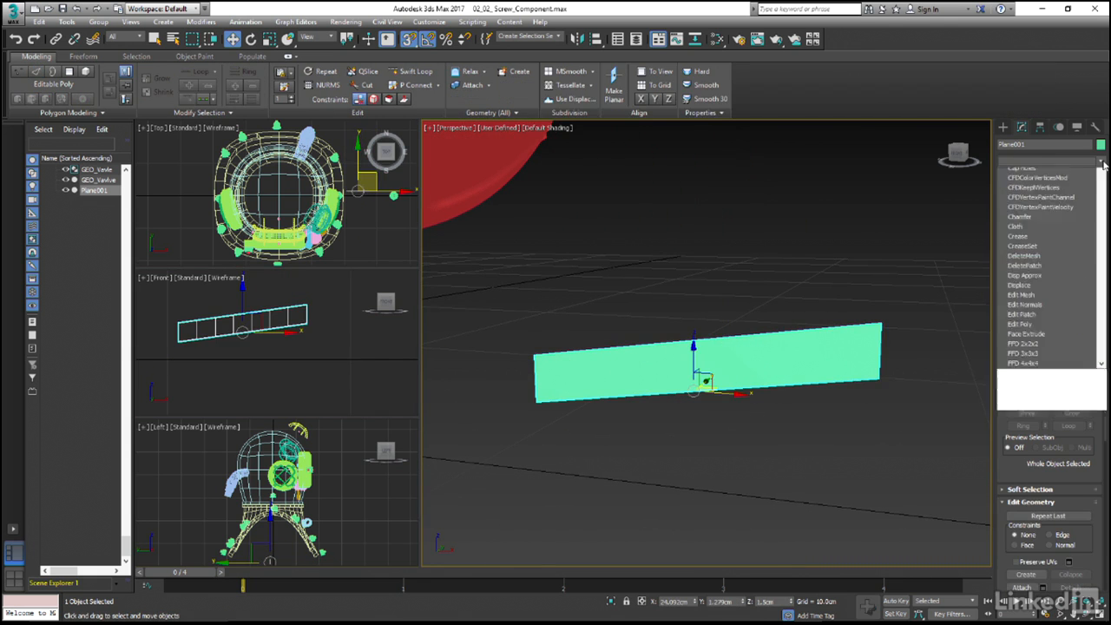
{"action": "left_click", "coordinate": [1059, 173]}
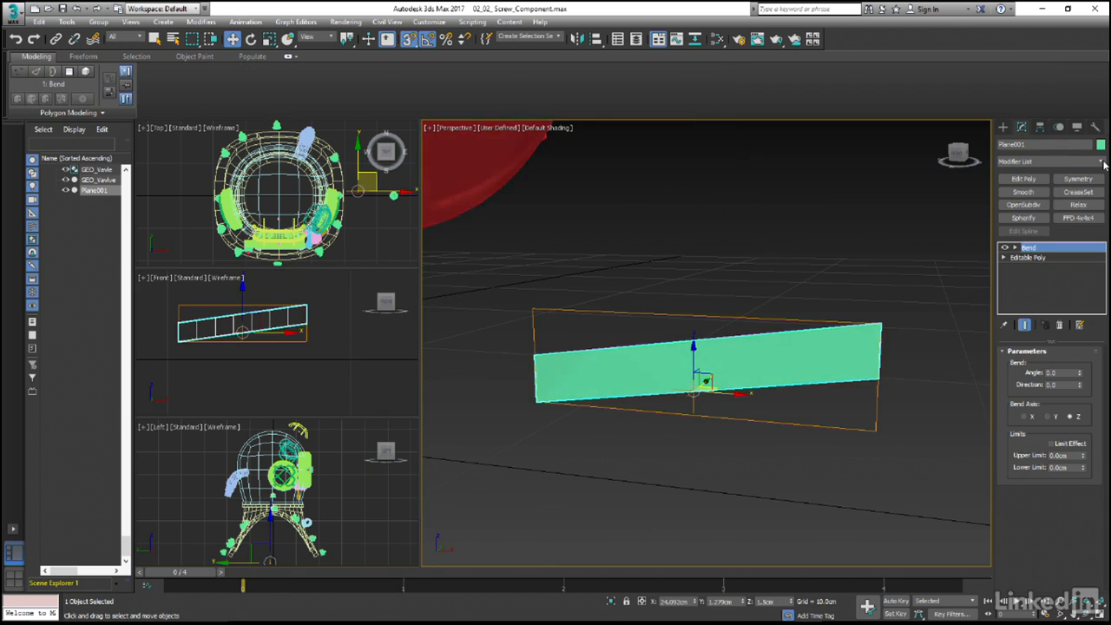
{"action": "double_click", "coordinate": [1065, 372]}
{"action": "type", "text": "360"}
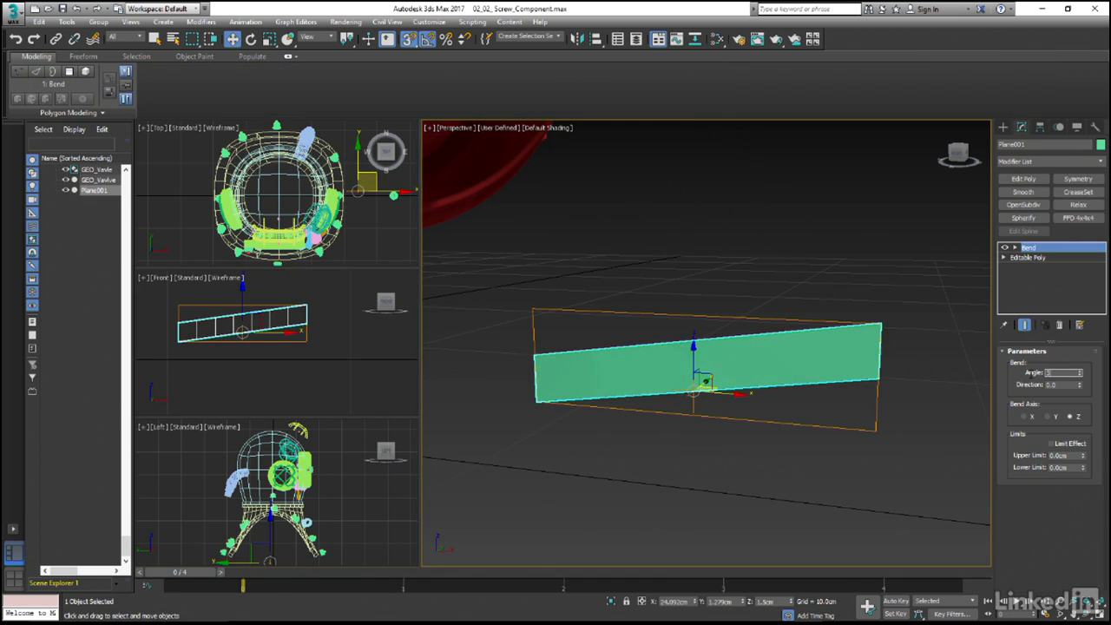
{"action": "key", "text": "Return"}
{"action": "left_click", "coordinate": [1025, 418]}
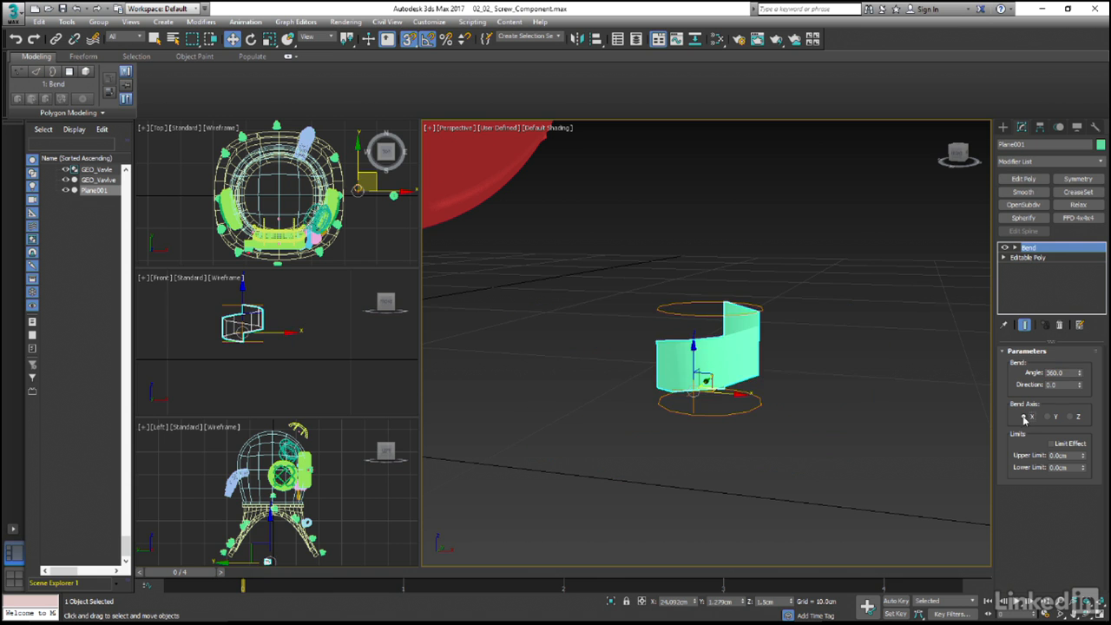
Step: Assign the Modelling_Material physical material to the bent strip and close the material editor
{"action": "key", "text": "m"}
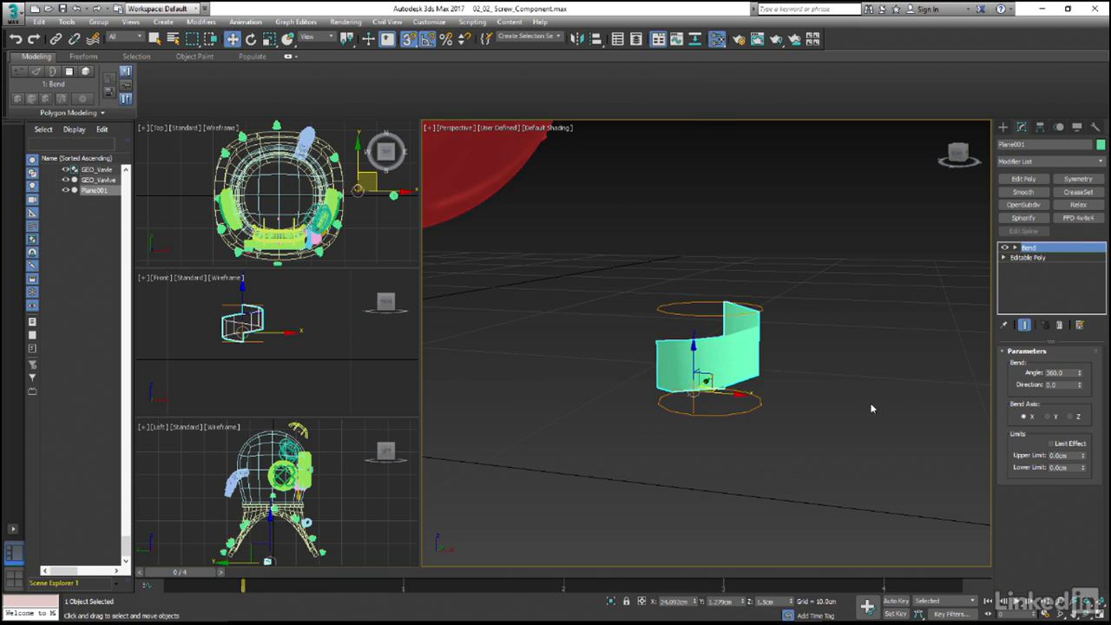
{"action": "double_click", "coordinate": [372, 193]}
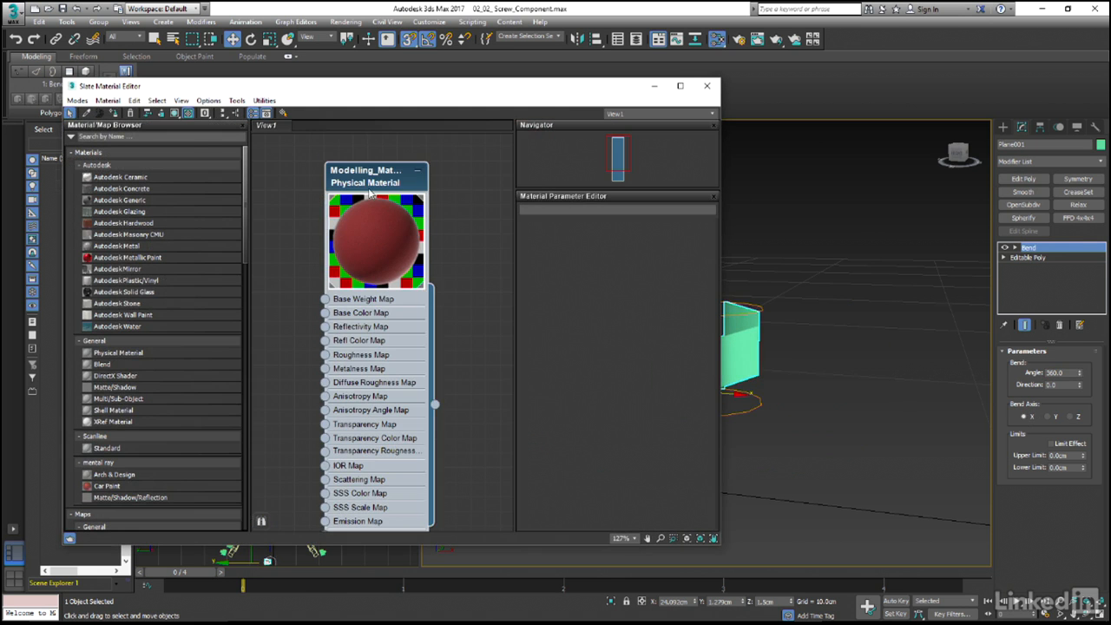
{"action": "left_click", "coordinate": [118, 113]}
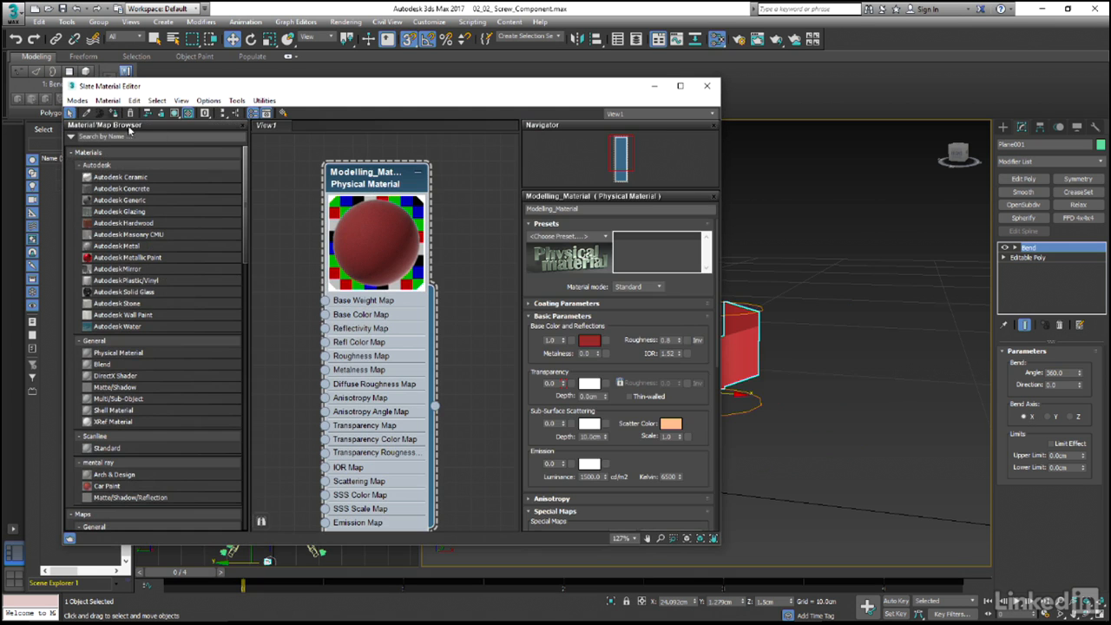
{"action": "left_click", "coordinate": [707, 85]}
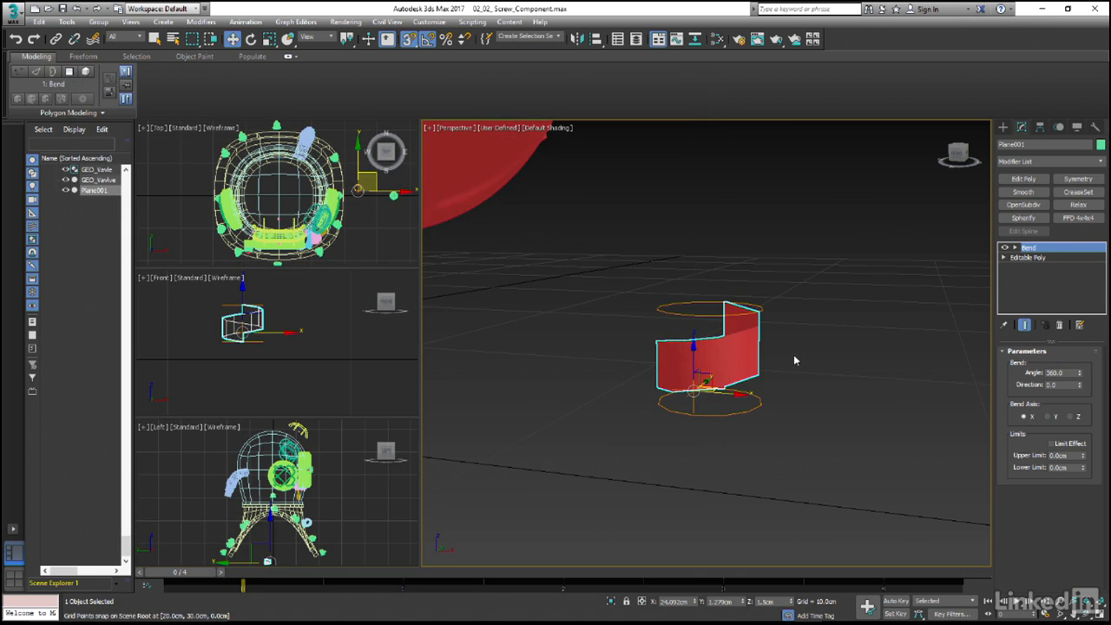